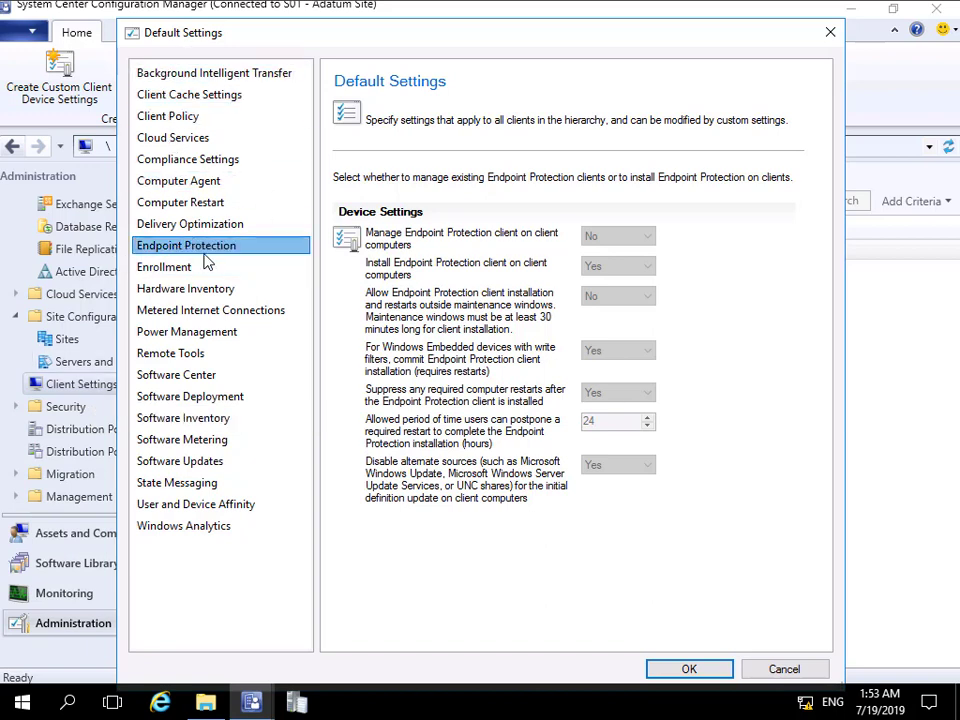
# Step: Review the Endpoint Protection device settings in the default client settings and dismiss the dialog
pyautogui.click(623, 238)
pyautogui.click(623, 263)
pyautogui.click(618, 296)
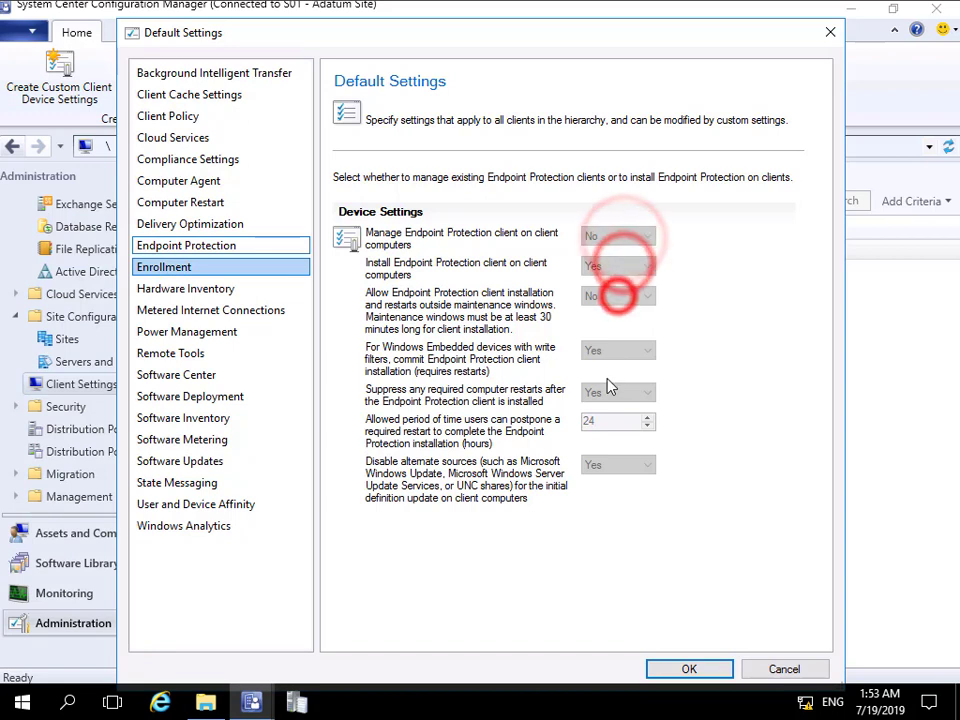
pyautogui.click(610, 388)
pyautogui.click(614, 432)
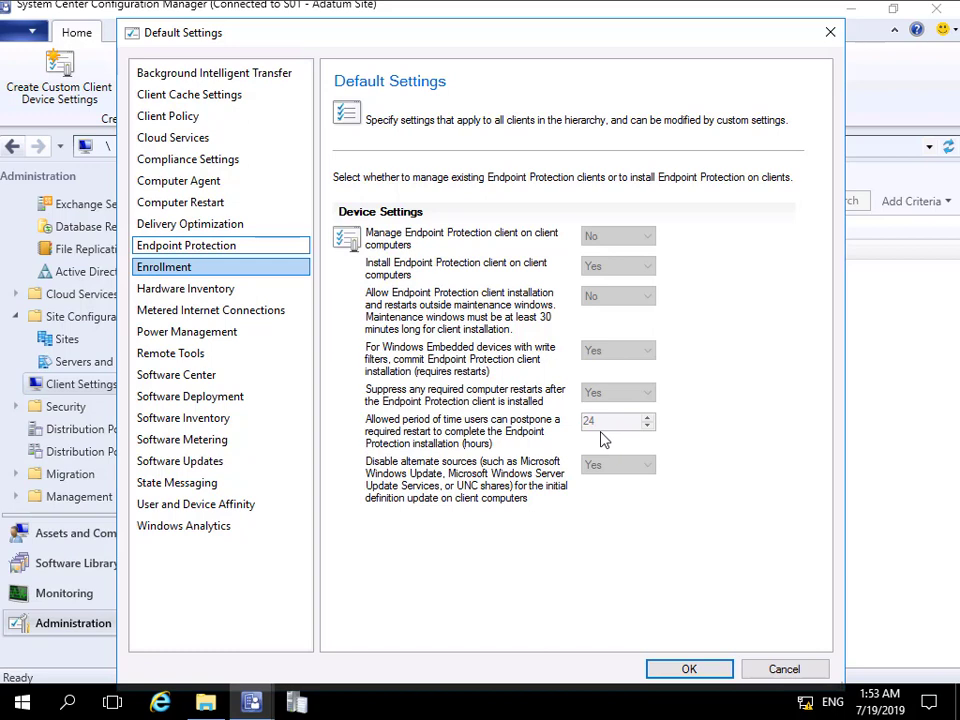
pyautogui.click(768, 666)
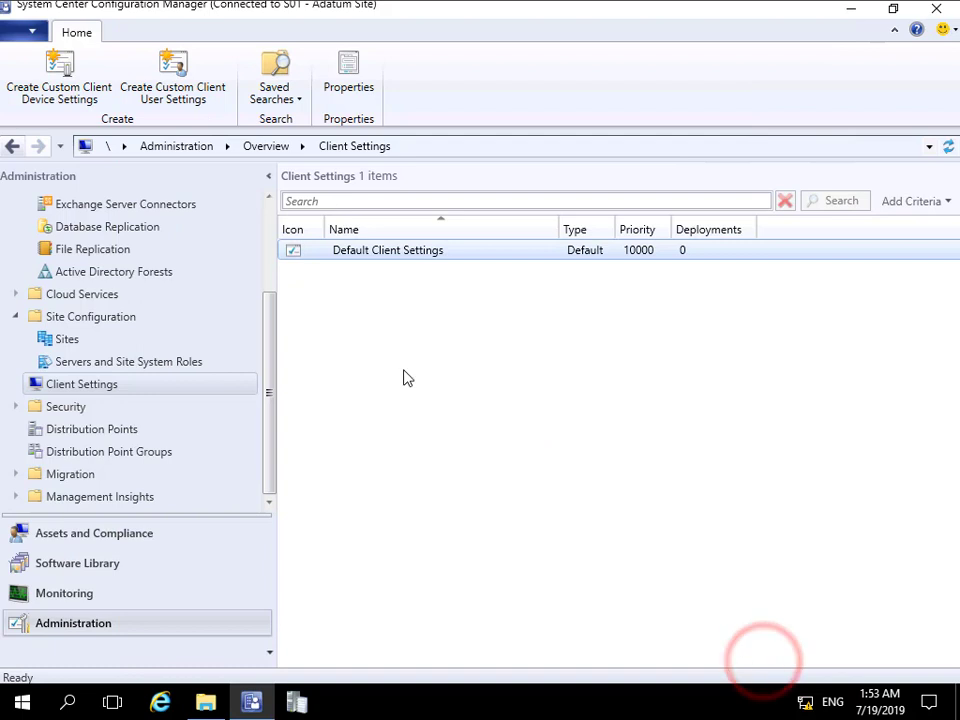
# Step: Start adding site system roles to the LON-CFG.Adatum.com server, accepting the general settings and leaving the Internet proxy disabled
pyautogui.click(110, 365)
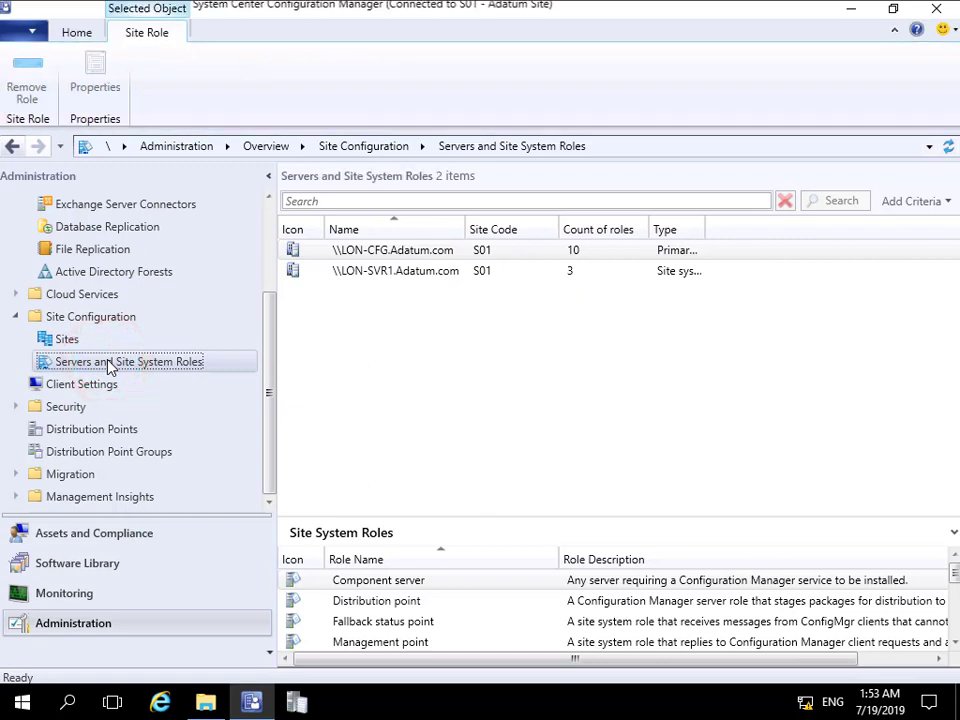
pyautogui.rightClick(366, 248)
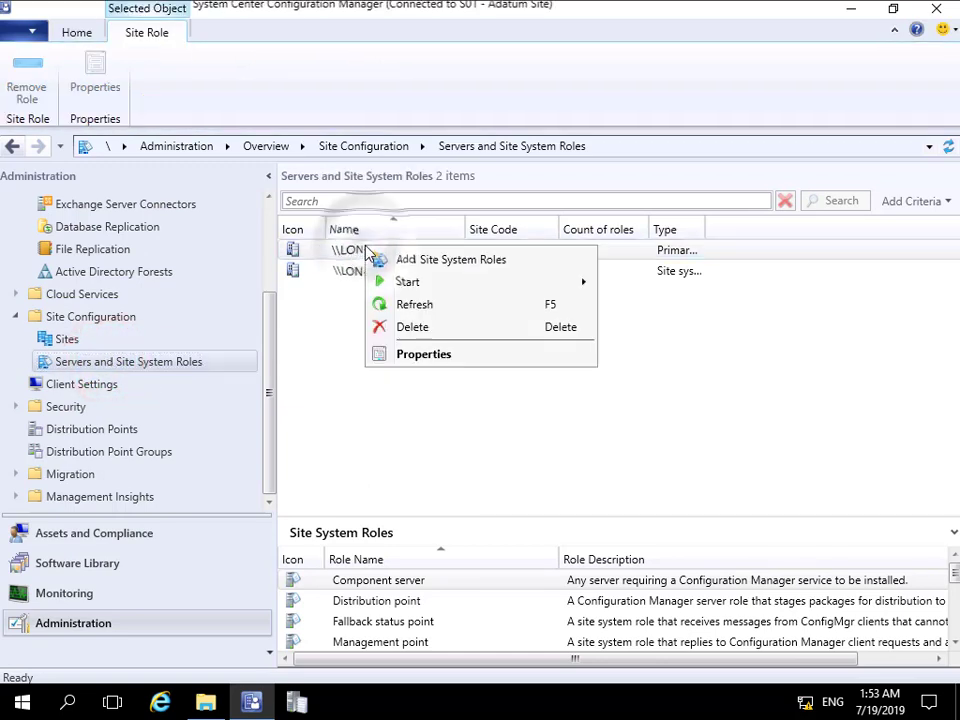
pyautogui.click(428, 260)
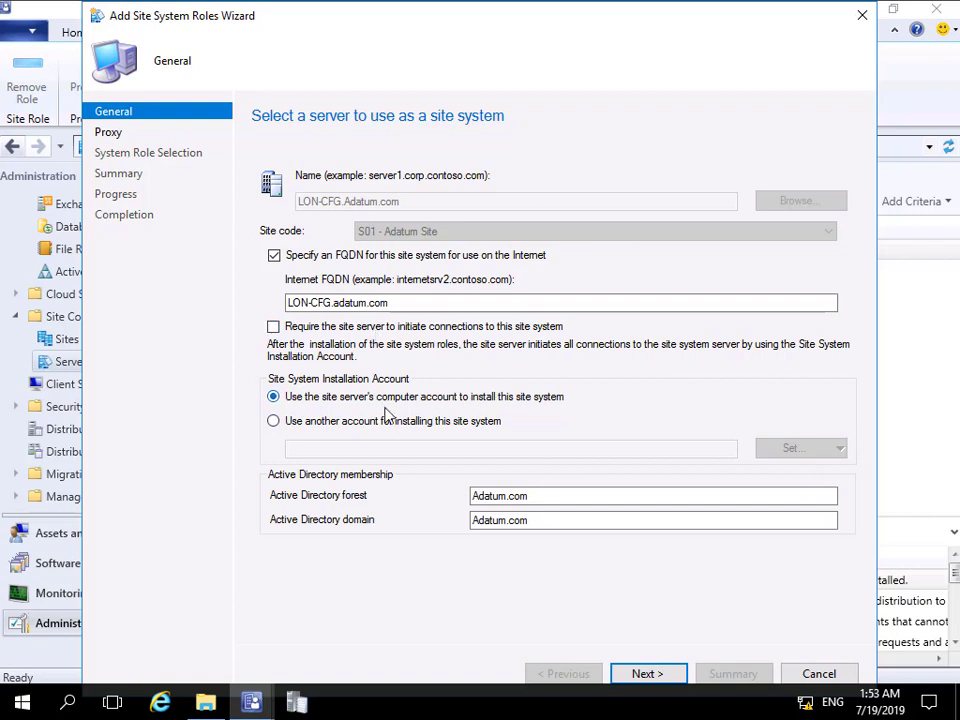
pyautogui.click(667, 677)
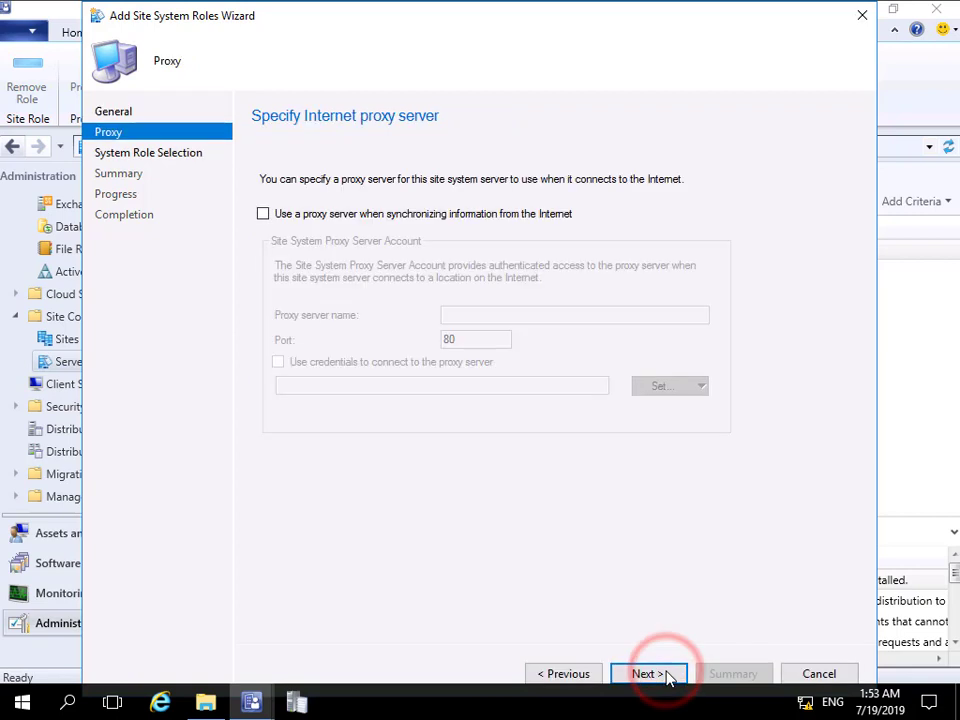
pyautogui.click(667, 677)
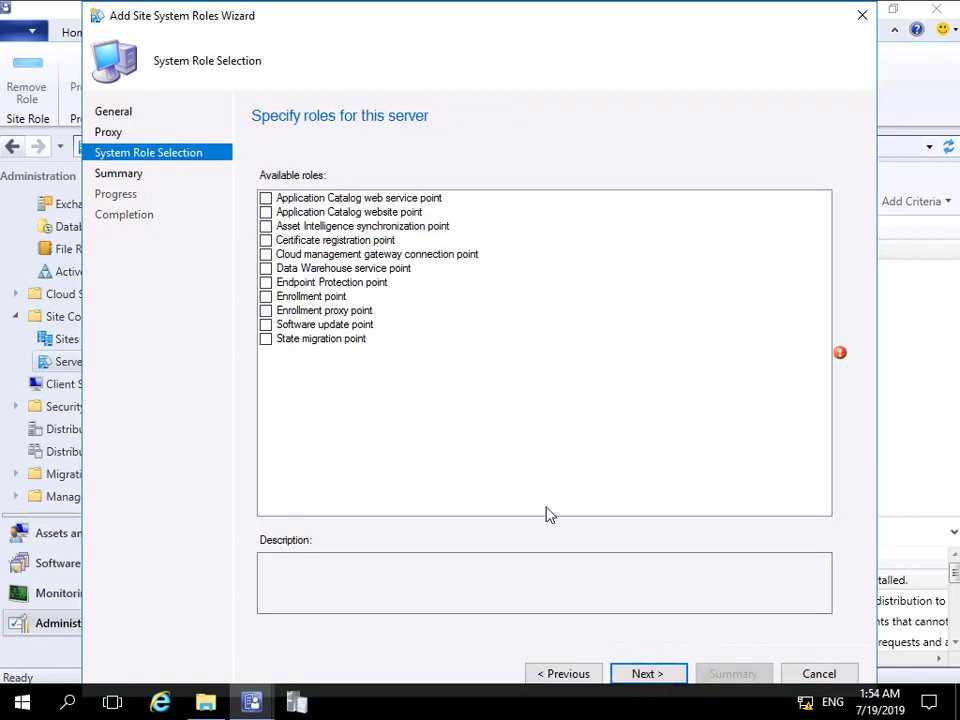
# Step: Select the Endpoint Protection point role and accept its License Terms and Privacy Statement
pyautogui.click(265, 282)
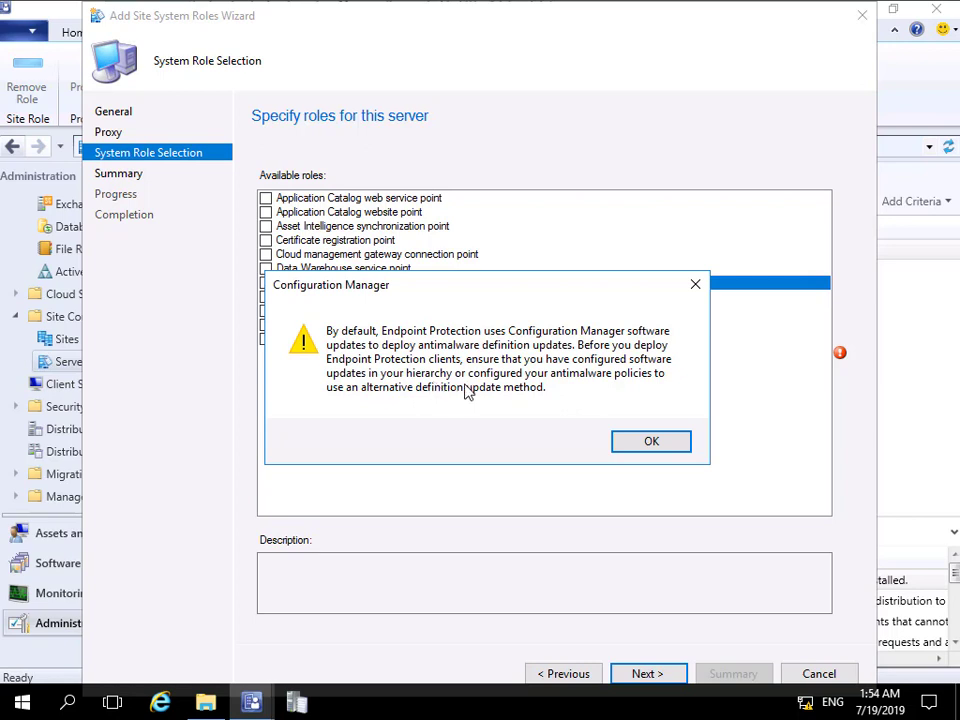
pyautogui.click(643, 439)
pyautogui.click(664, 678)
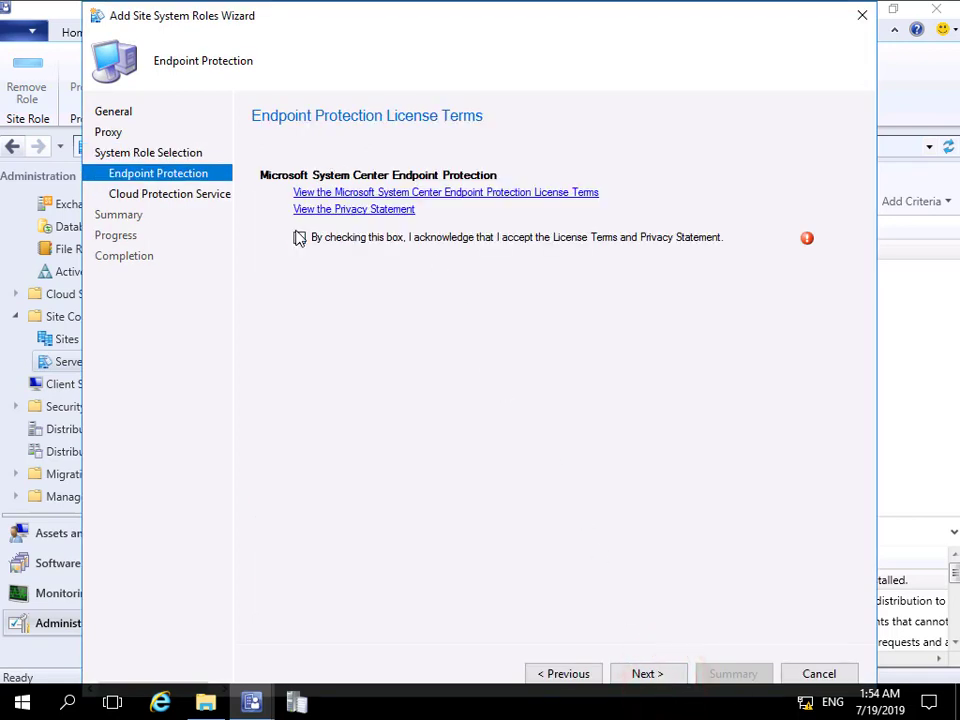
pyautogui.click(299, 238)
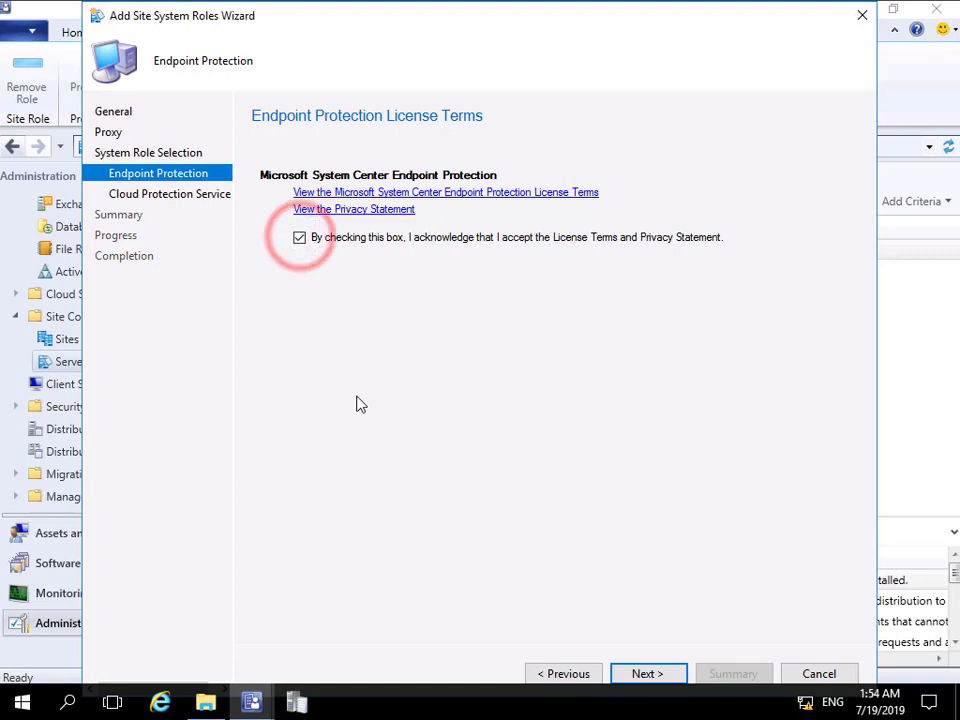
pyautogui.click(645, 675)
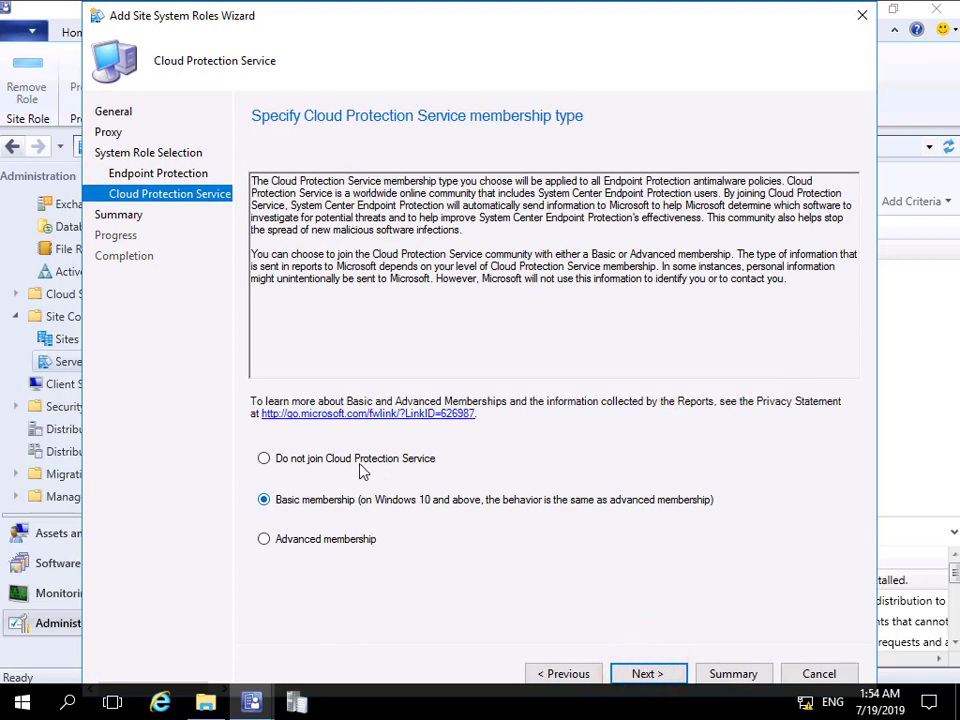
# Step: Choose not to join Cloud Protection Service, apply the Endpoint Protection point role settings and close the wizard
pyautogui.click(362, 466)
pyautogui.click(677, 674)
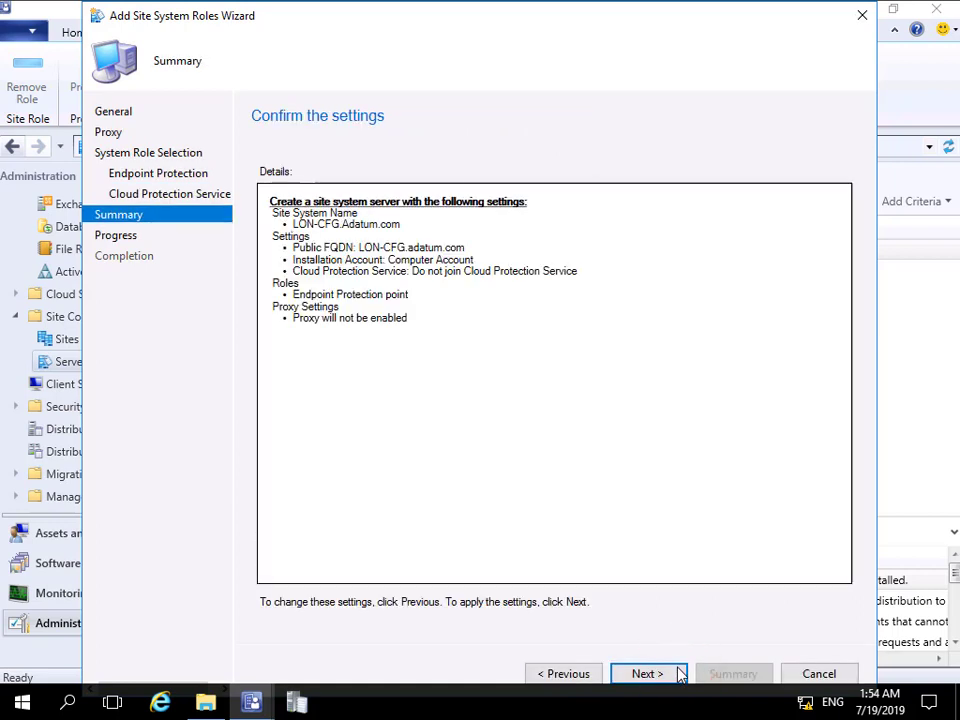
pyautogui.click(677, 674)
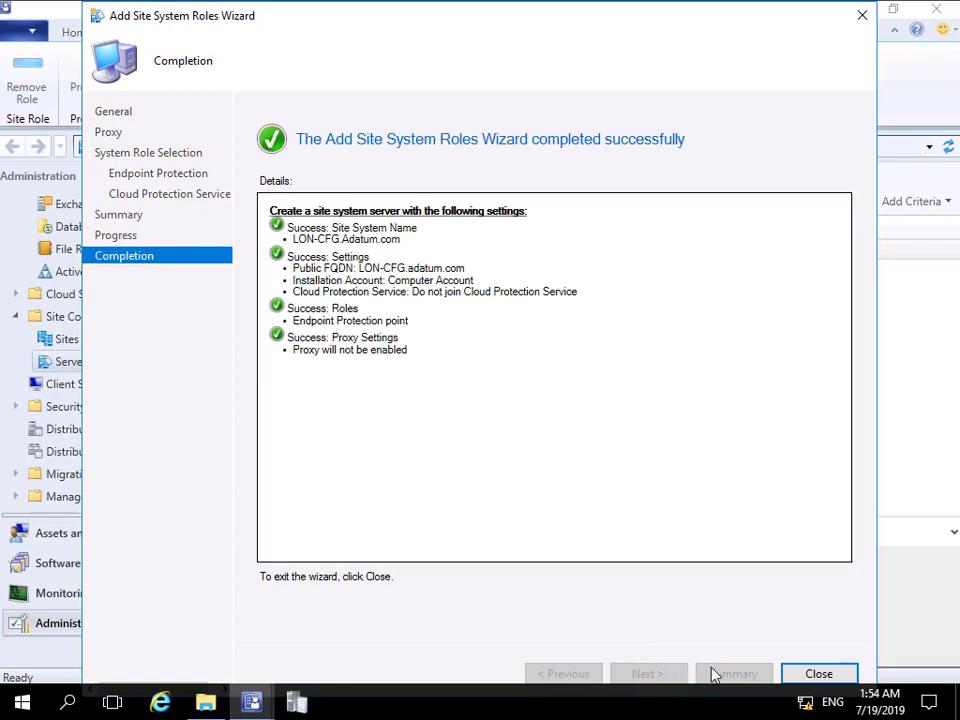
pyautogui.click(820, 674)
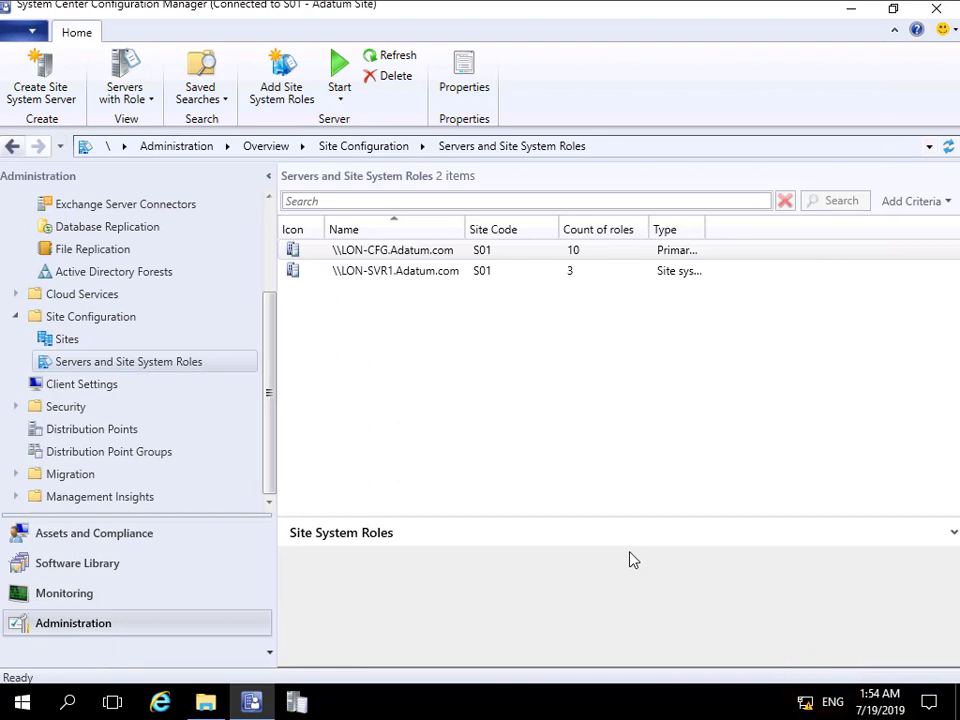
# Step: Search the Component Status list under System Status monitoring for "endpoint"
pyautogui.click(176, 593)
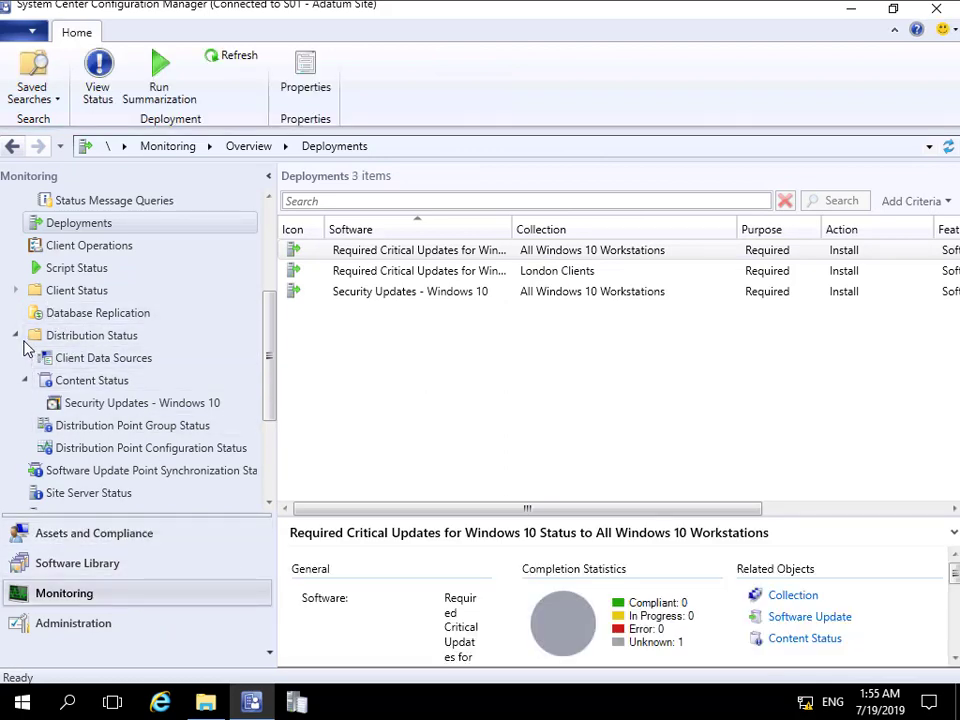
pyautogui.scroll(-1, 105, 446)
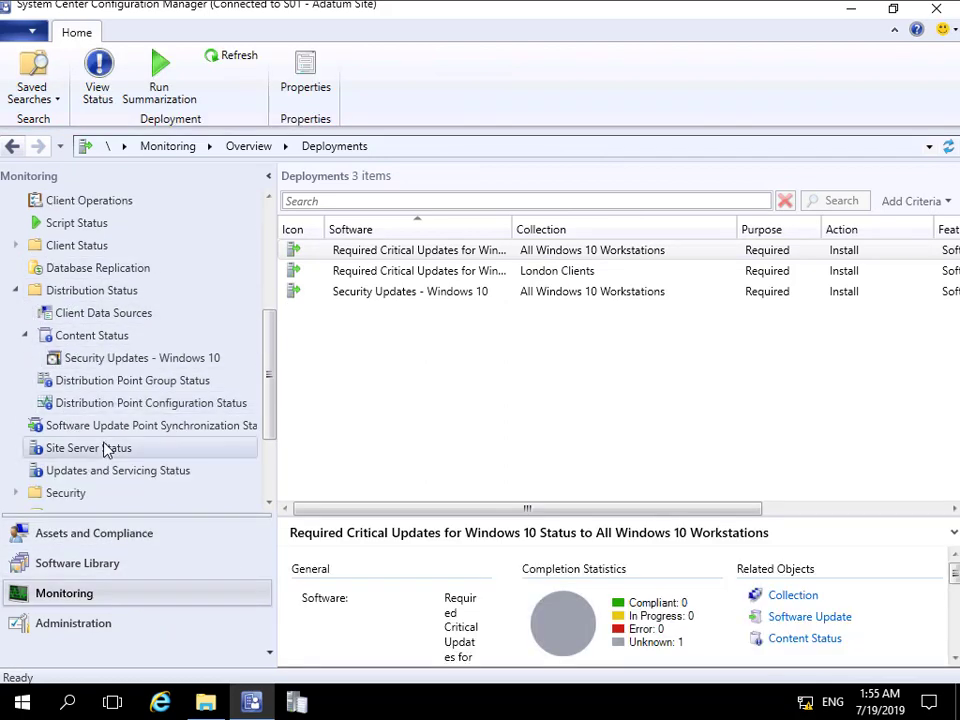
pyautogui.scroll(-2, 105, 448)
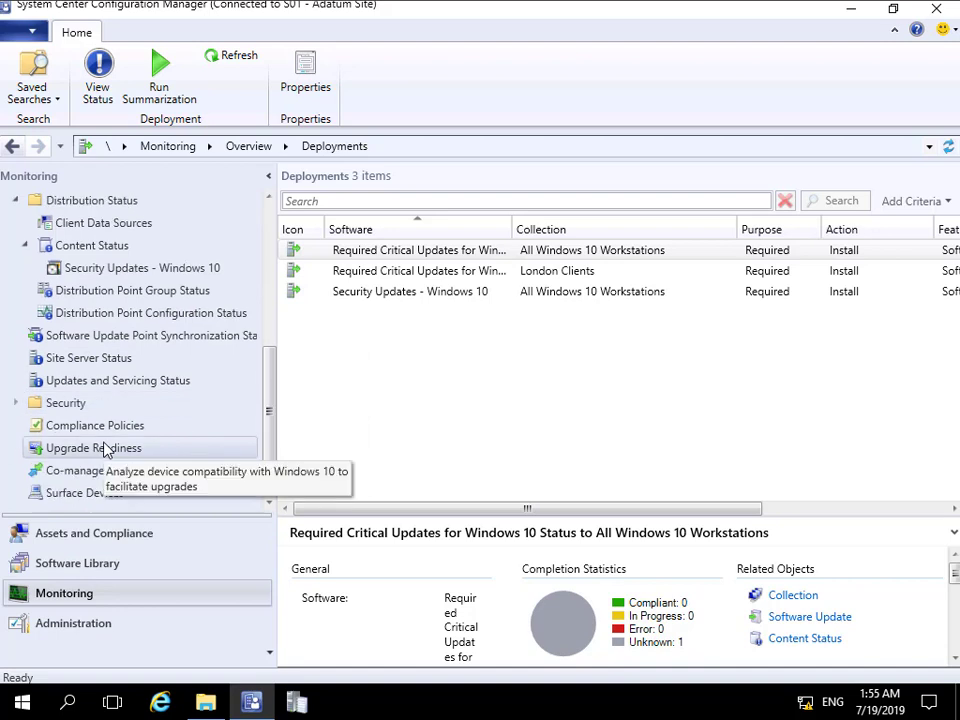
pyautogui.scroll(-1, 105, 448)
pyautogui.scroll(3, 104, 450)
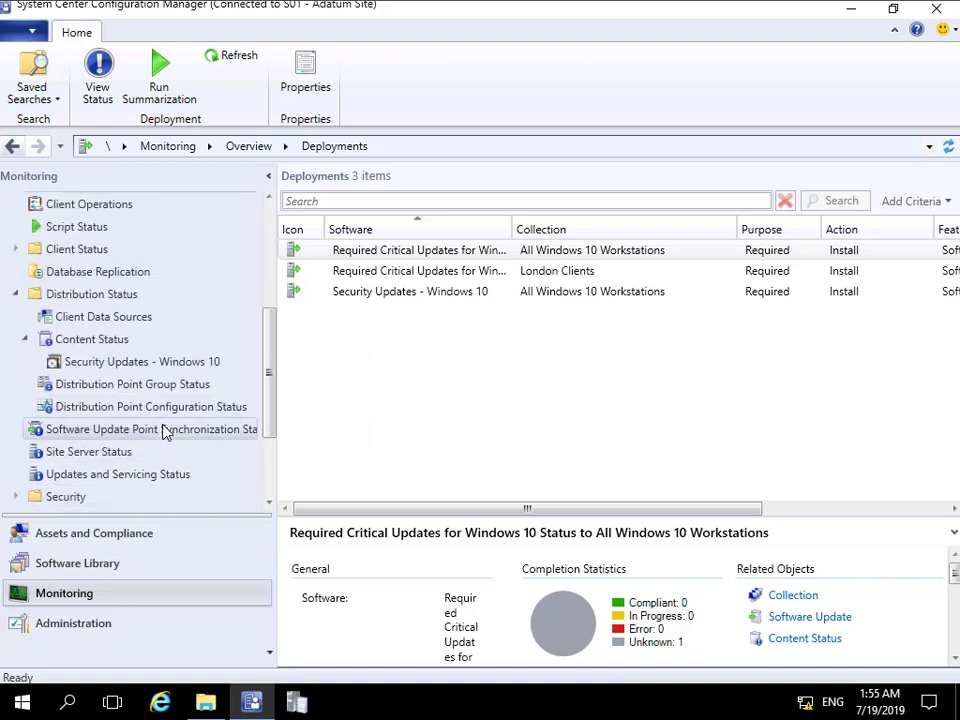
pyautogui.scroll(3, 167, 432)
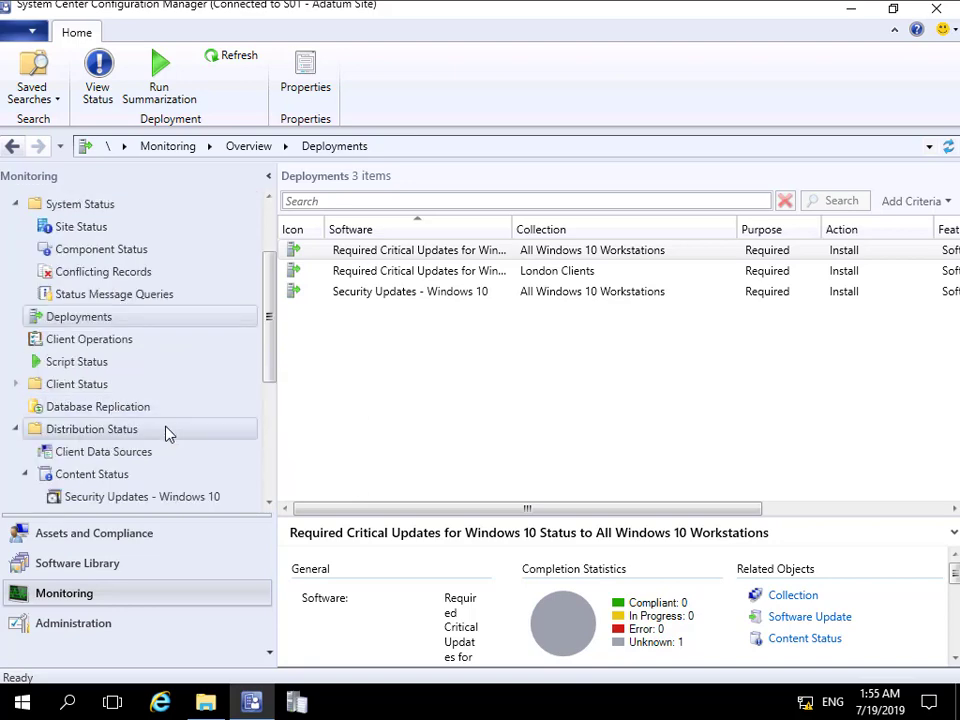
pyautogui.click(92, 253)
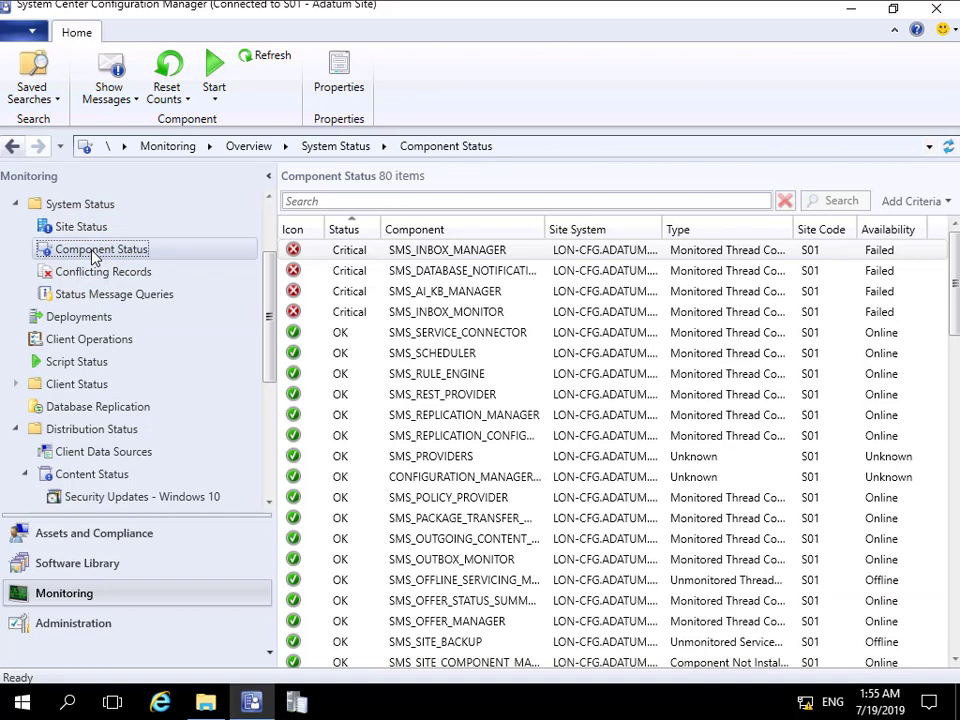
pyautogui.click(315, 200)
pyautogui.write('endpoint')
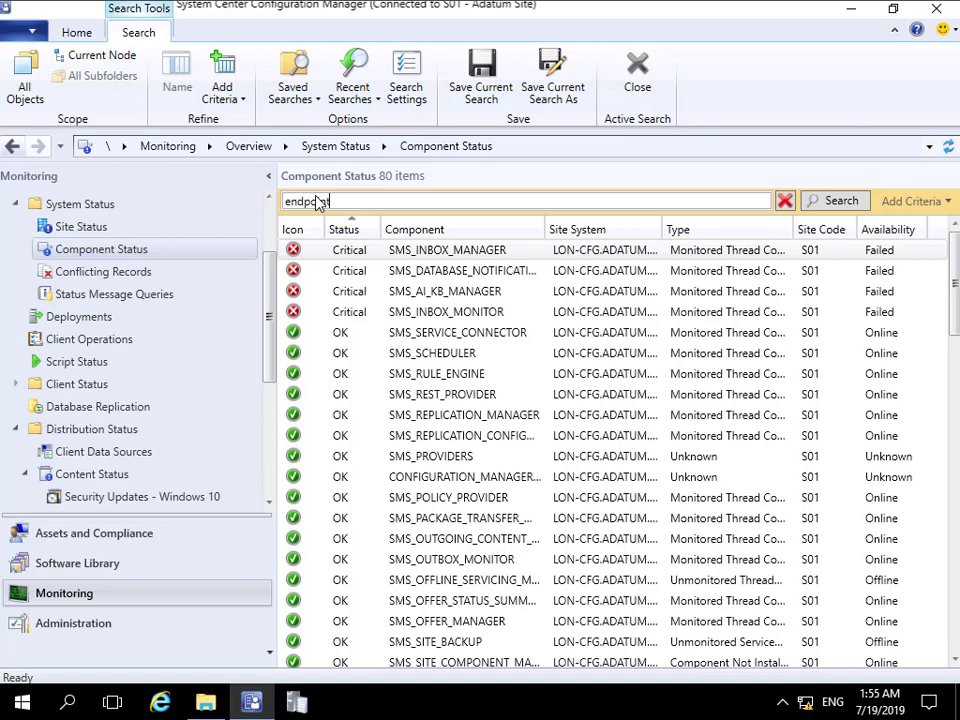
pyautogui.press('Return')
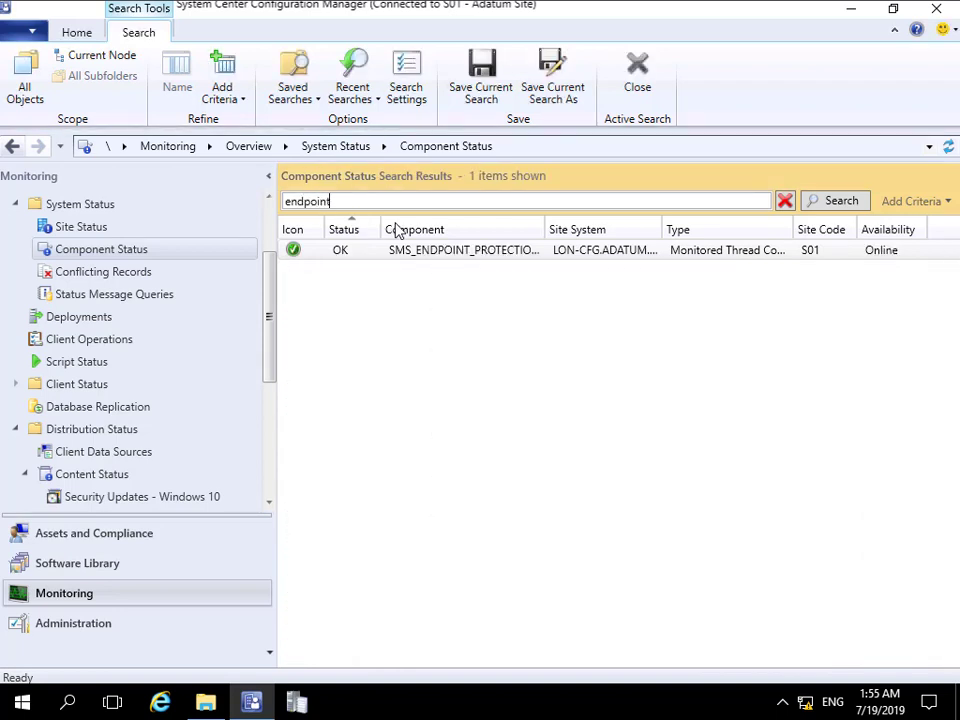
# Step: View the SMS_ENDPOINT_PROTECTION_MANAGER status messages from 1 day ago, check their descriptions, and close the message viewer
pyautogui.click(418, 257)
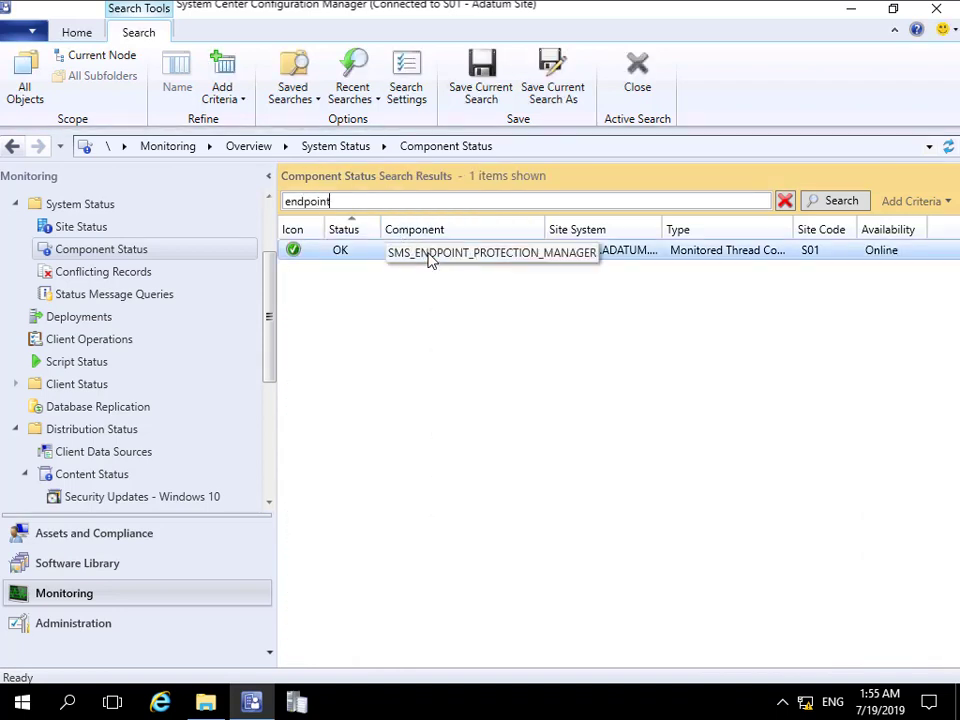
pyautogui.rightClick(429, 257)
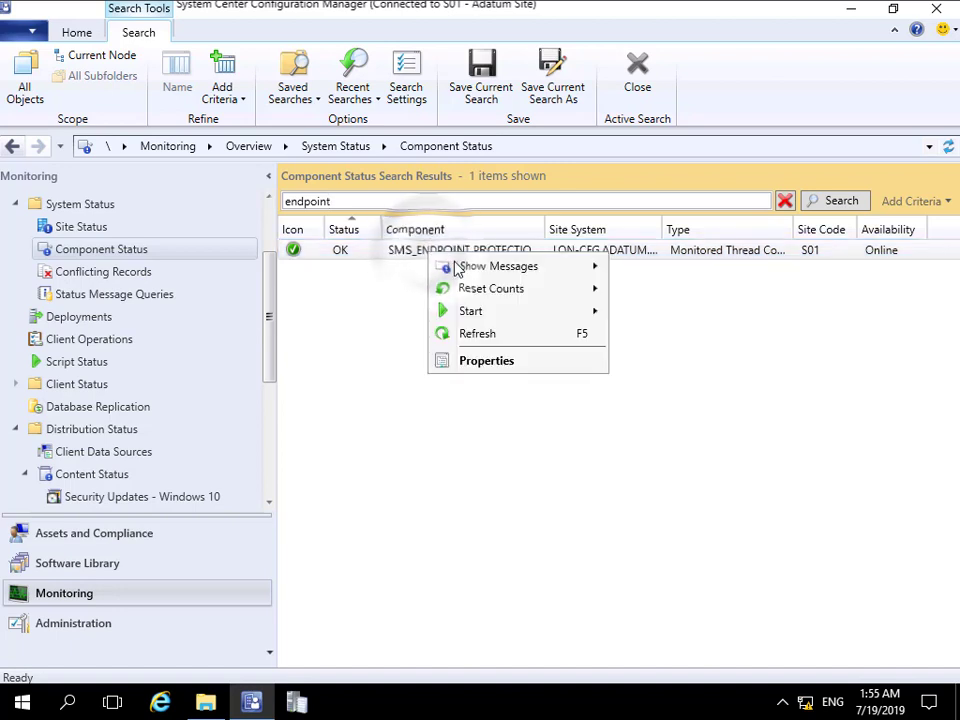
pyautogui.click(455, 265)
pyautogui.click(640, 266)
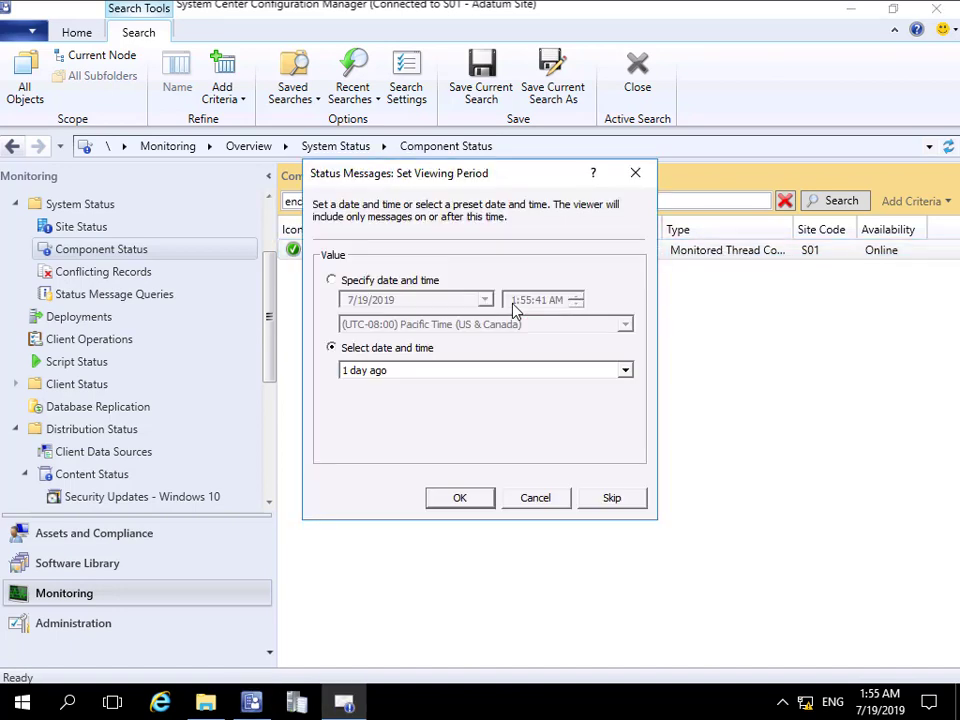
pyautogui.click(480, 497)
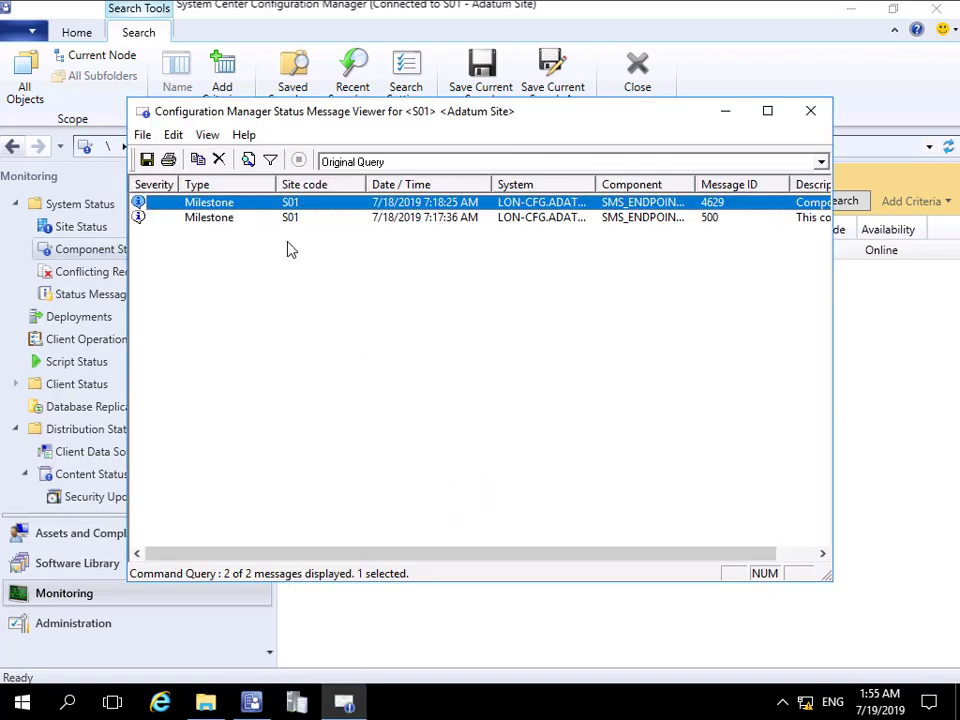
pyautogui.moveTo(556, 554); pyautogui.dragTo(649, 557)
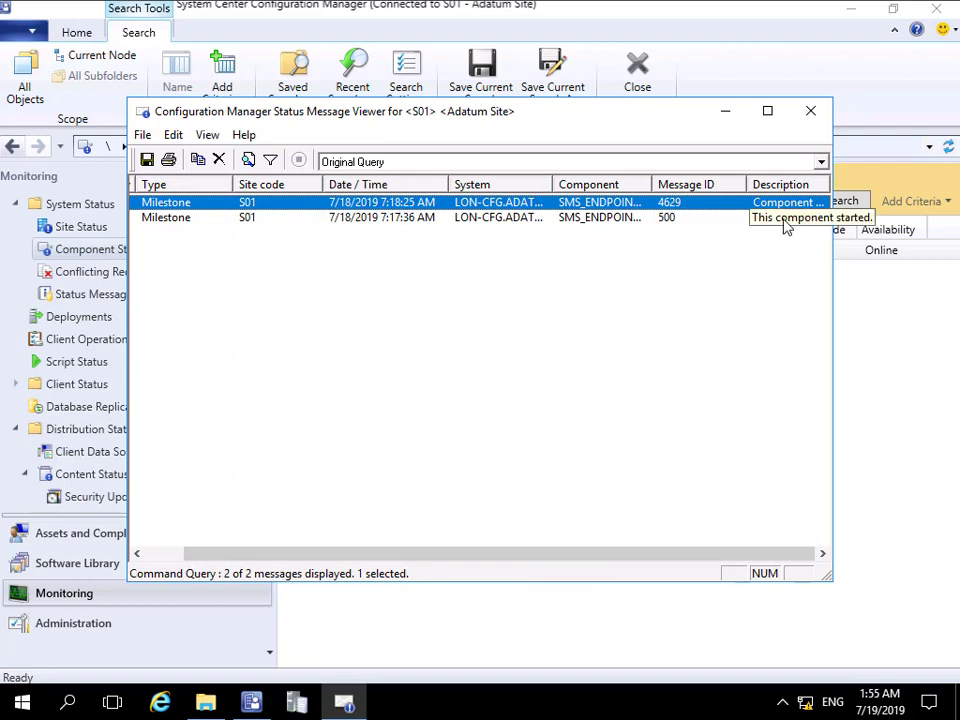
pyautogui.click(810, 111)
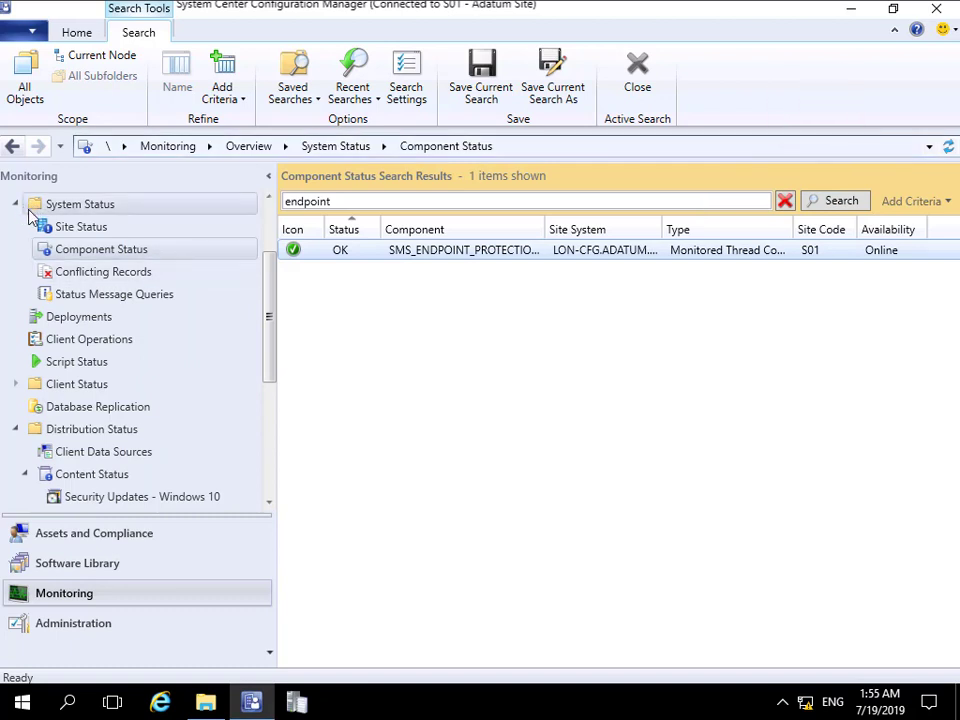
# Step: Start new custom client device settings named Endpoint and include the Endpoint Protection settings group
pyautogui.click(87, 623)
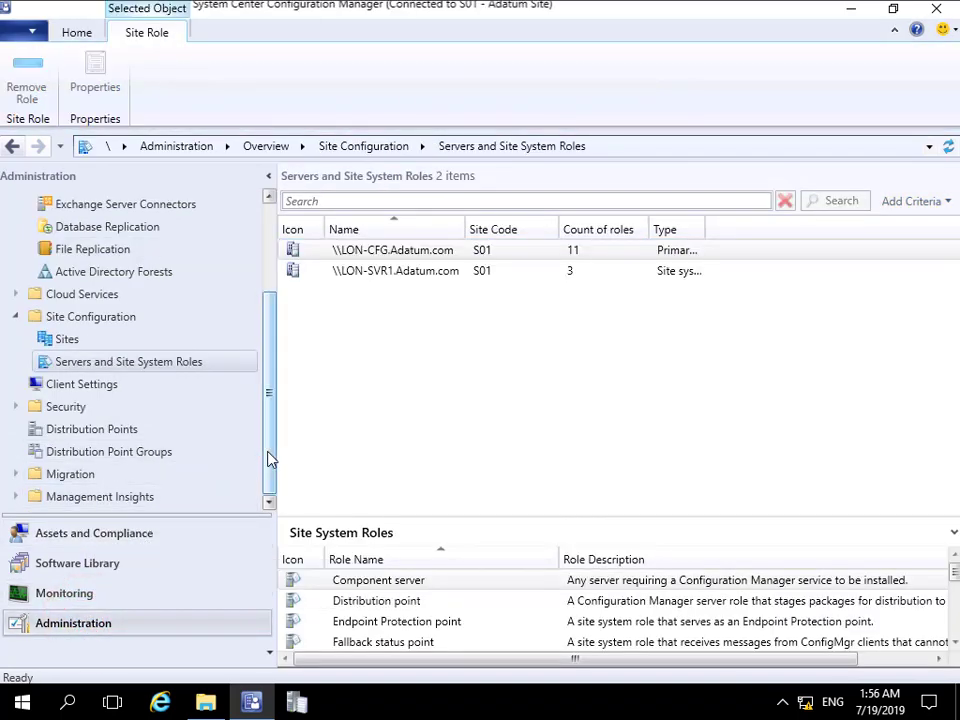
pyautogui.click(96, 386)
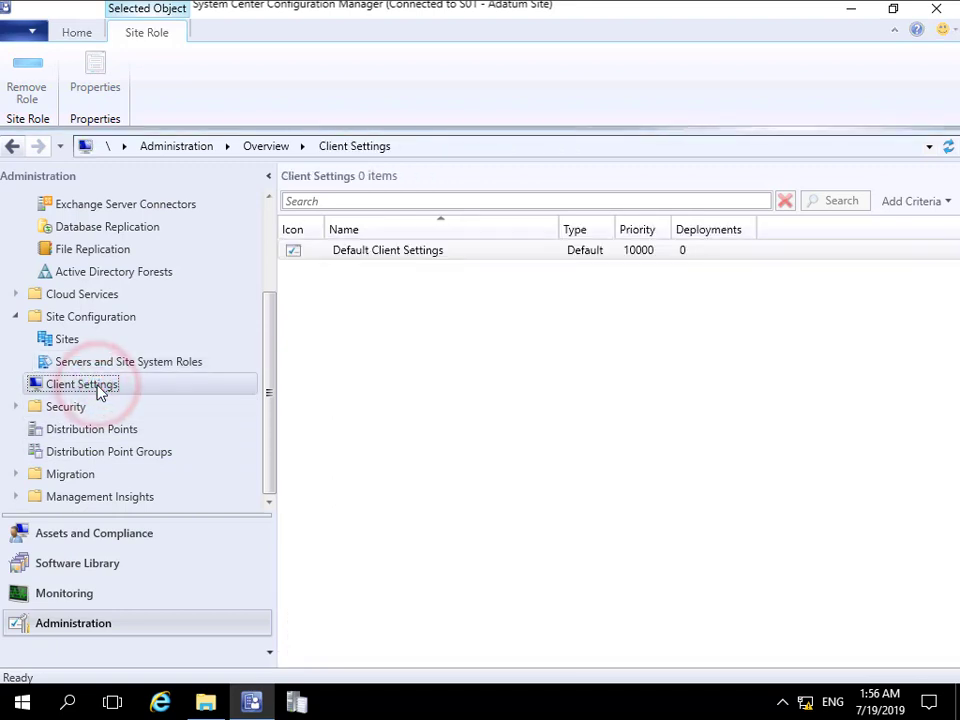
pyautogui.rightClick(97, 389)
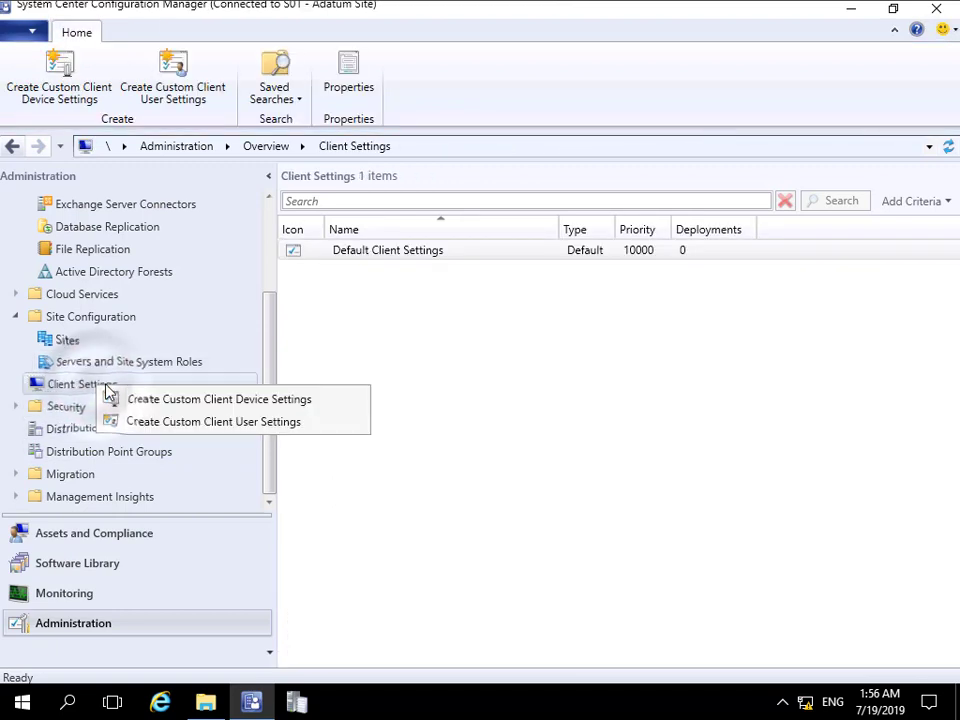
pyautogui.click(158, 400)
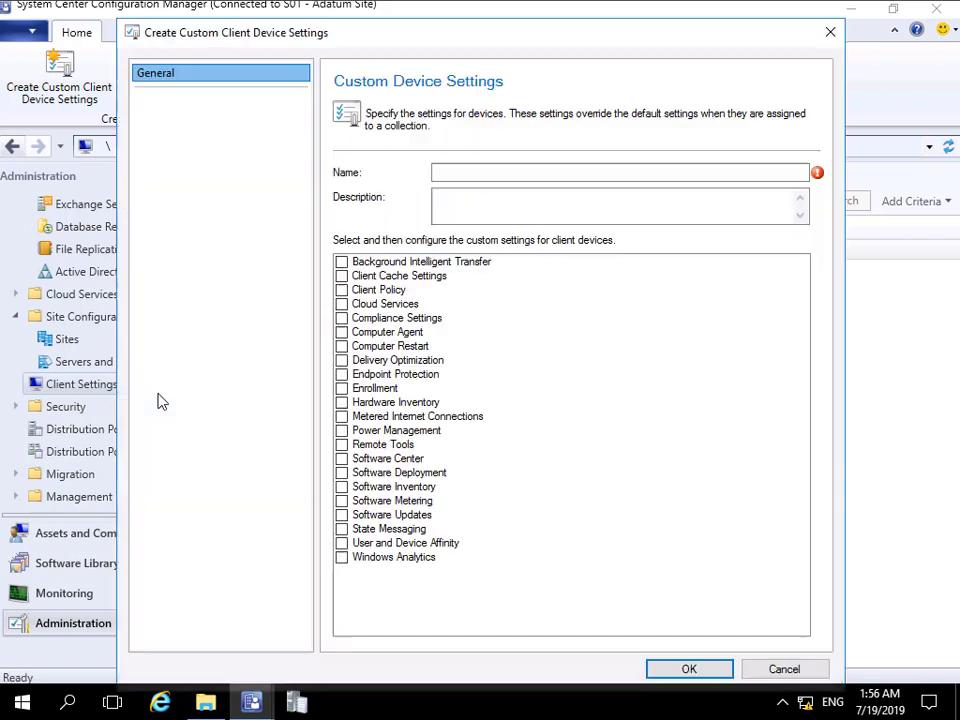
pyautogui.click(450, 172)
pyautogui.write('Endpoint')
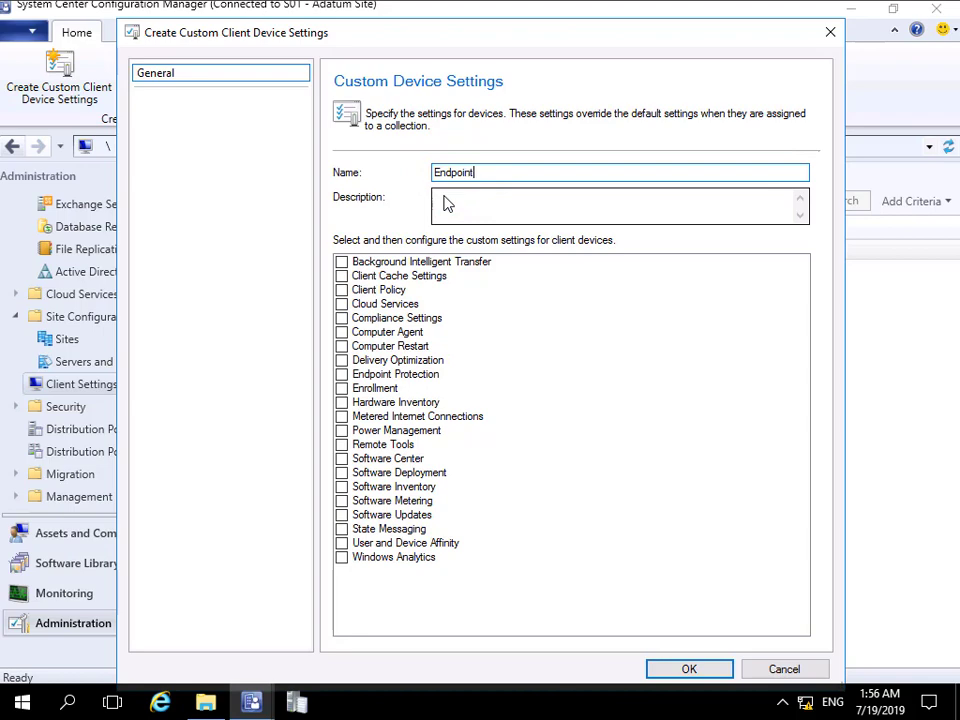
pyautogui.click(342, 374)
# Step: In the Endpoint Protection device settings, set Manage Endpoint Protection client on client computers to Yes
pyautogui.click(168, 103)
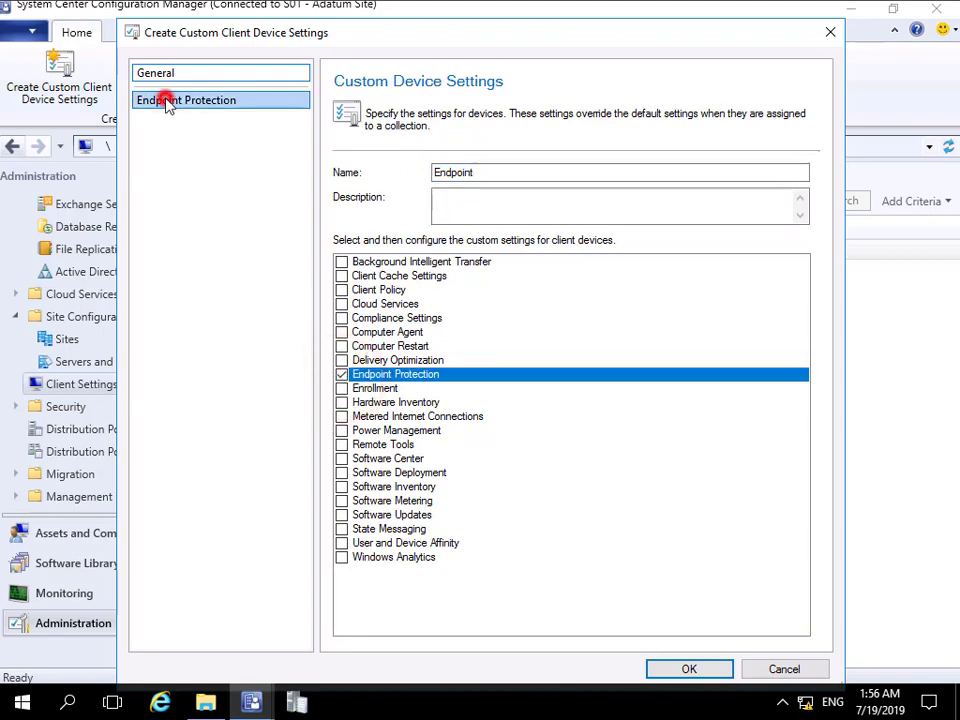
pyautogui.click(607, 236)
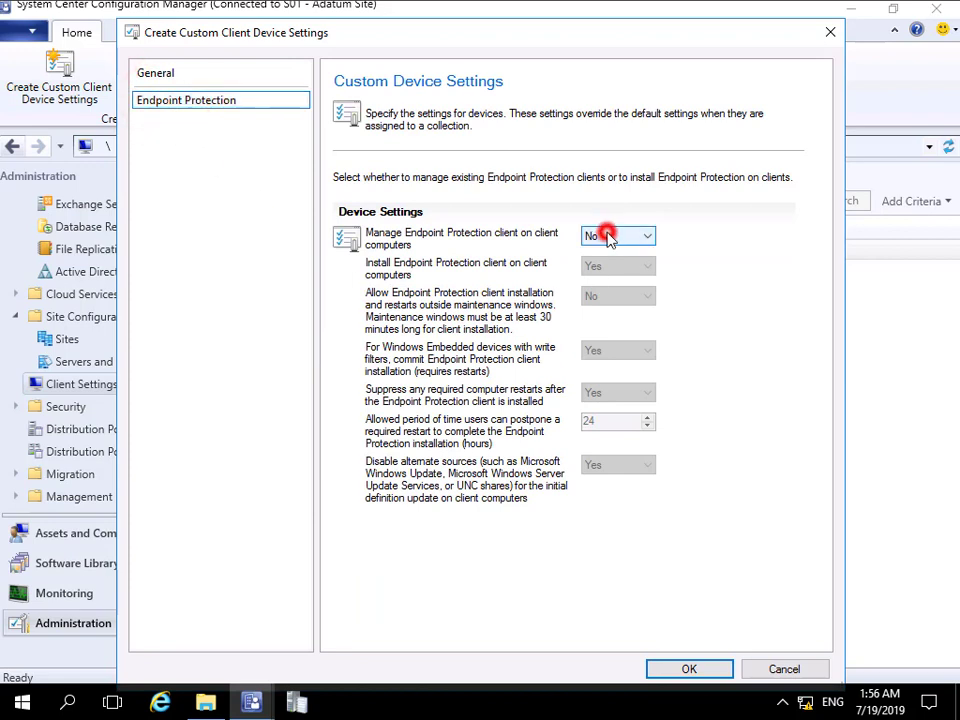
pyautogui.click(603, 265)
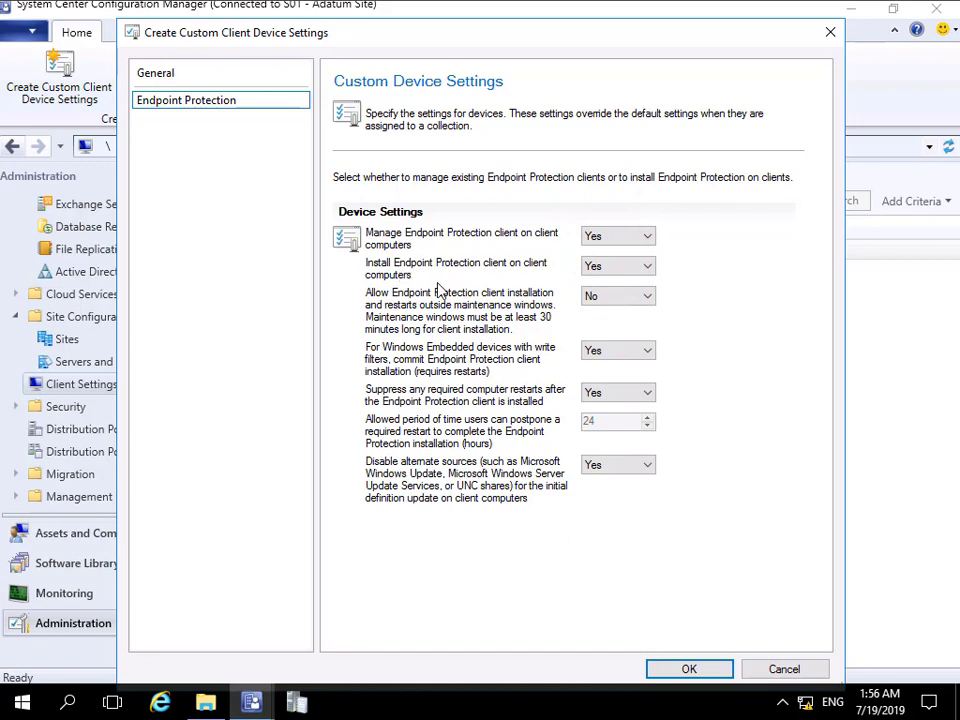
# Step: Review the client installation, maintenance window and restart suppression options, keeping them at Yes, No and Yes, and save the custom device settings
pyautogui.click(594, 265)
pyautogui.click(613, 305)
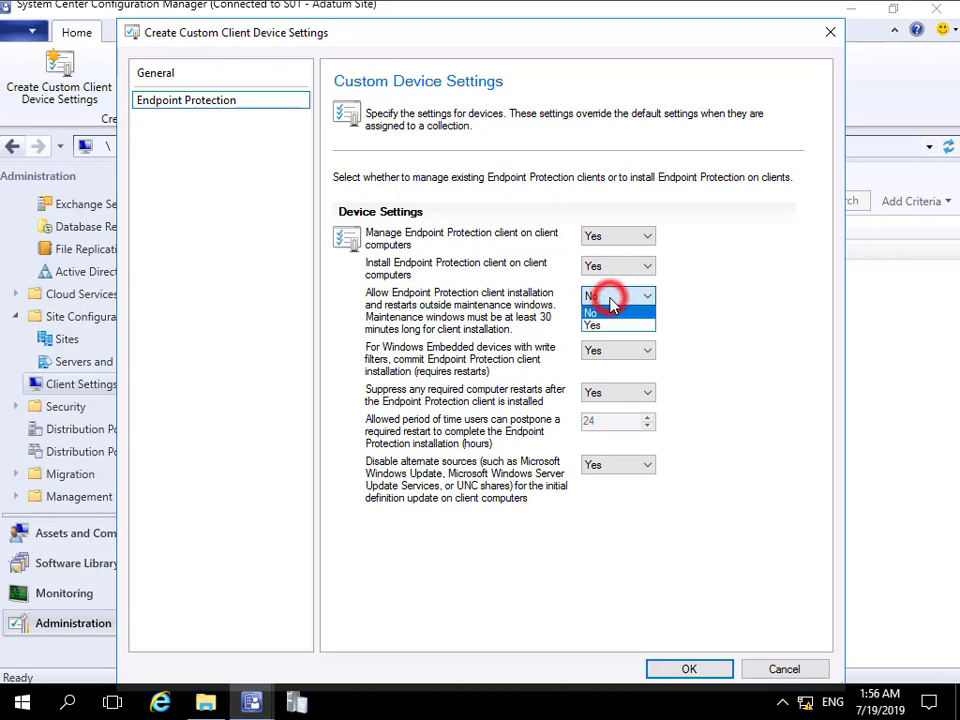
pyautogui.click(613, 305)
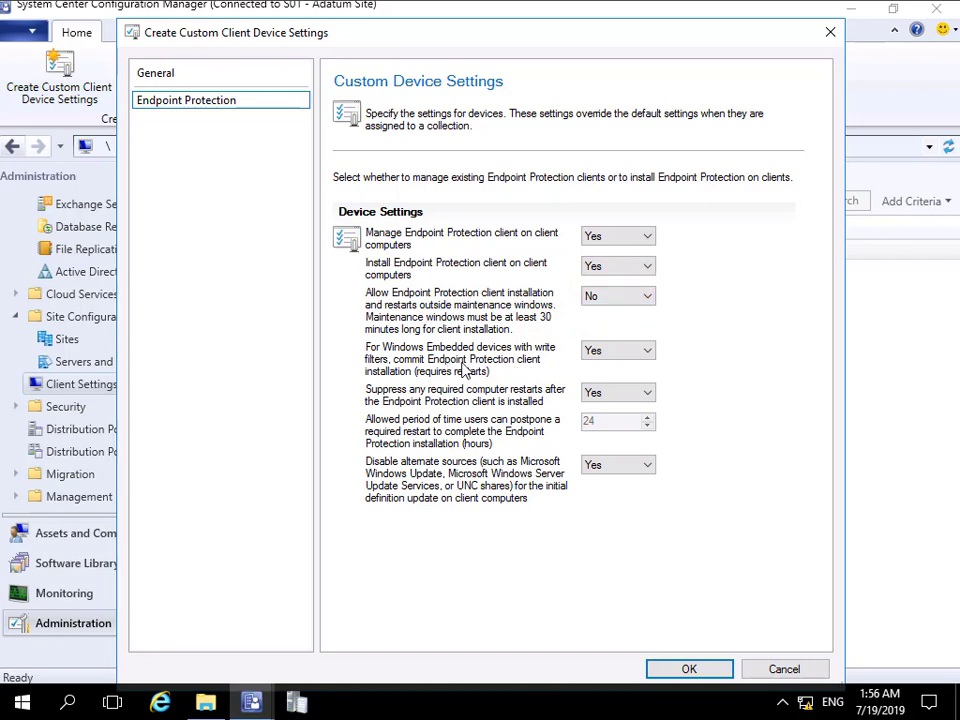
pyautogui.click(610, 395)
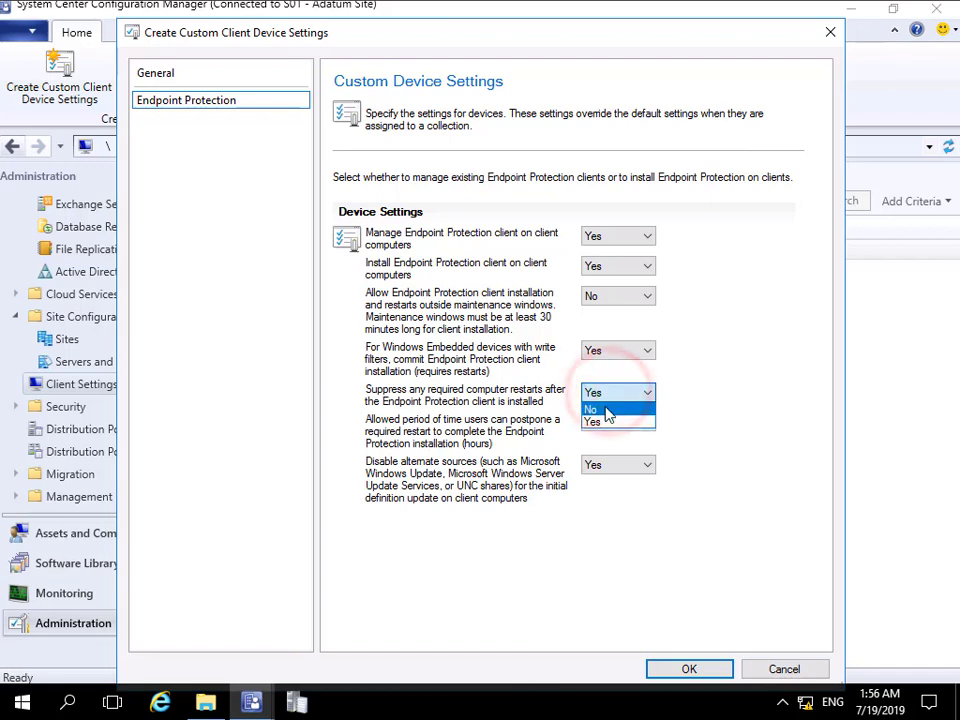
pyautogui.click(606, 393)
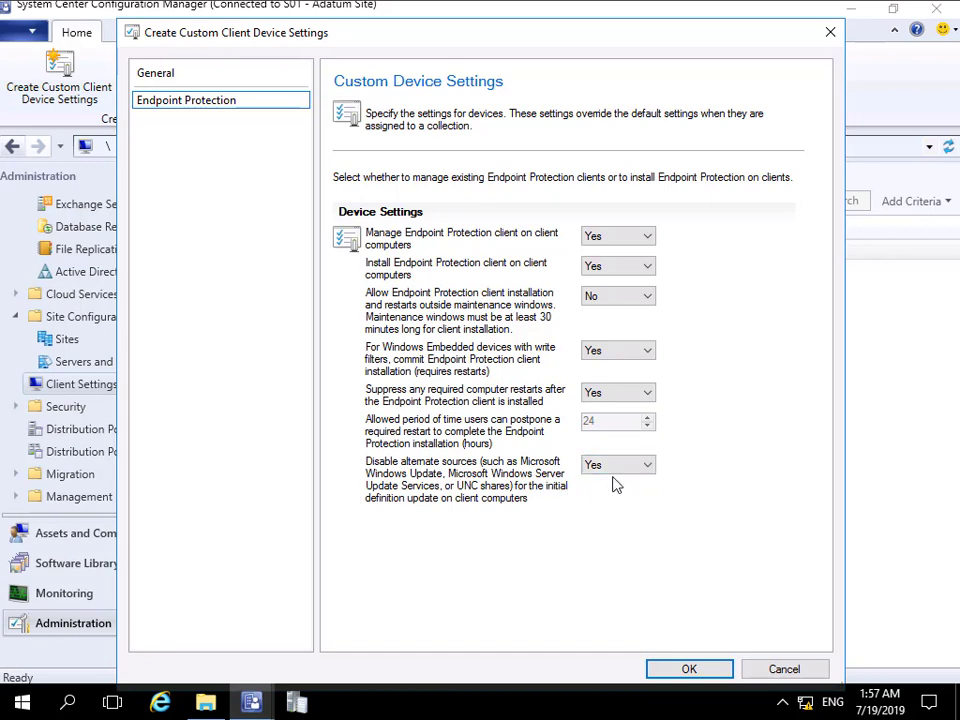
pyautogui.click(678, 668)
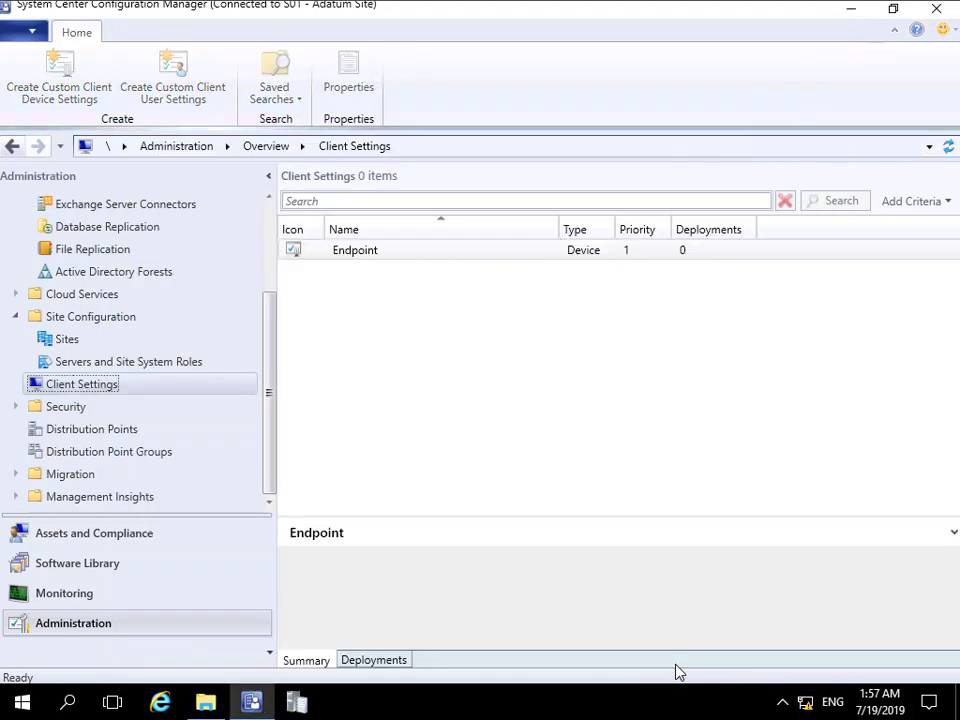
# Step: Deploy the Endpoint client settings to the Endpoint Protection Pilot device collection
pyautogui.click(364, 278)
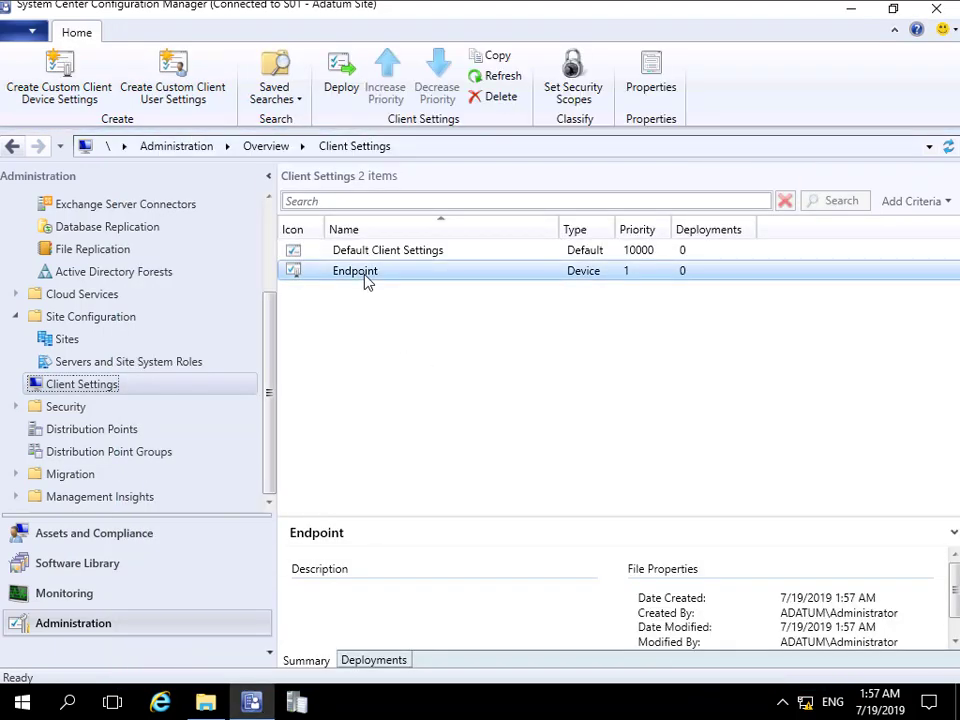
pyautogui.rightClick(366, 282)
pyautogui.click(405, 289)
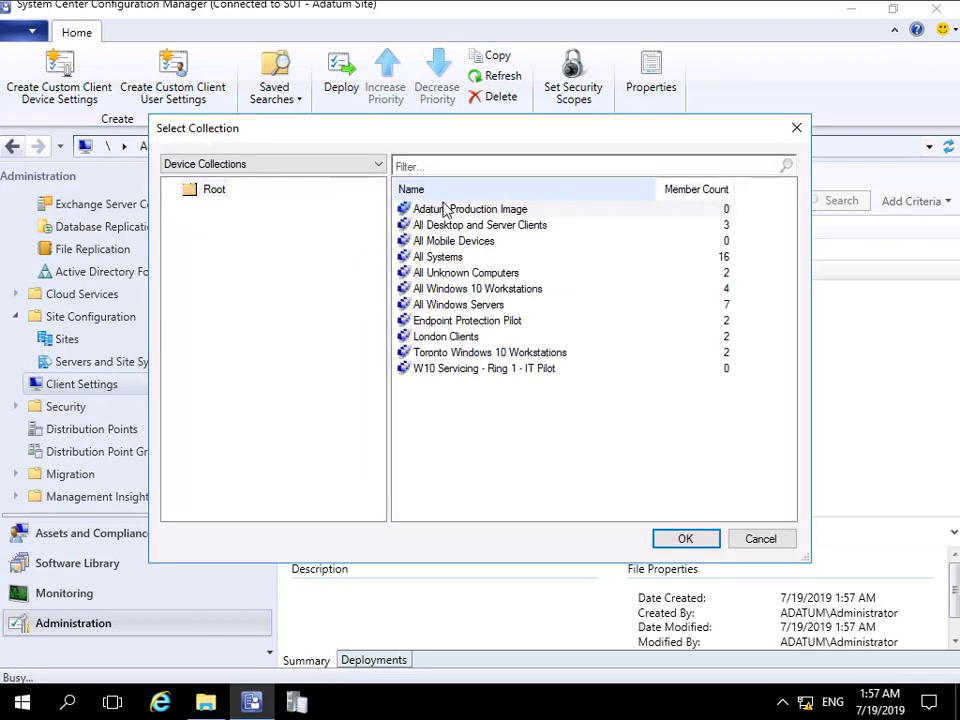
pyautogui.click(465, 321)
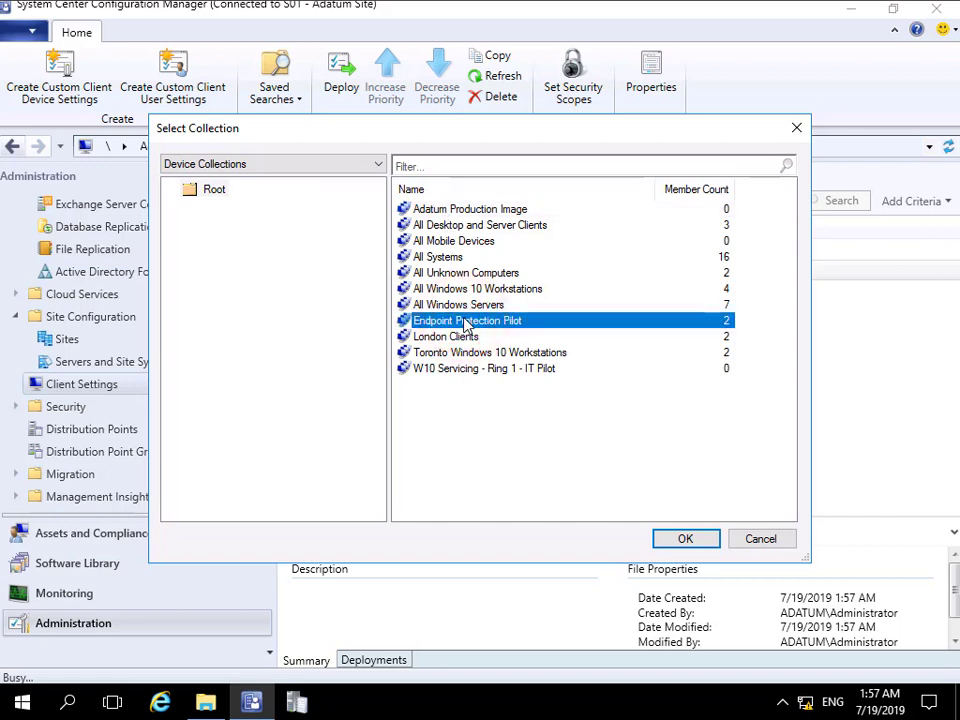
pyautogui.click(704, 542)
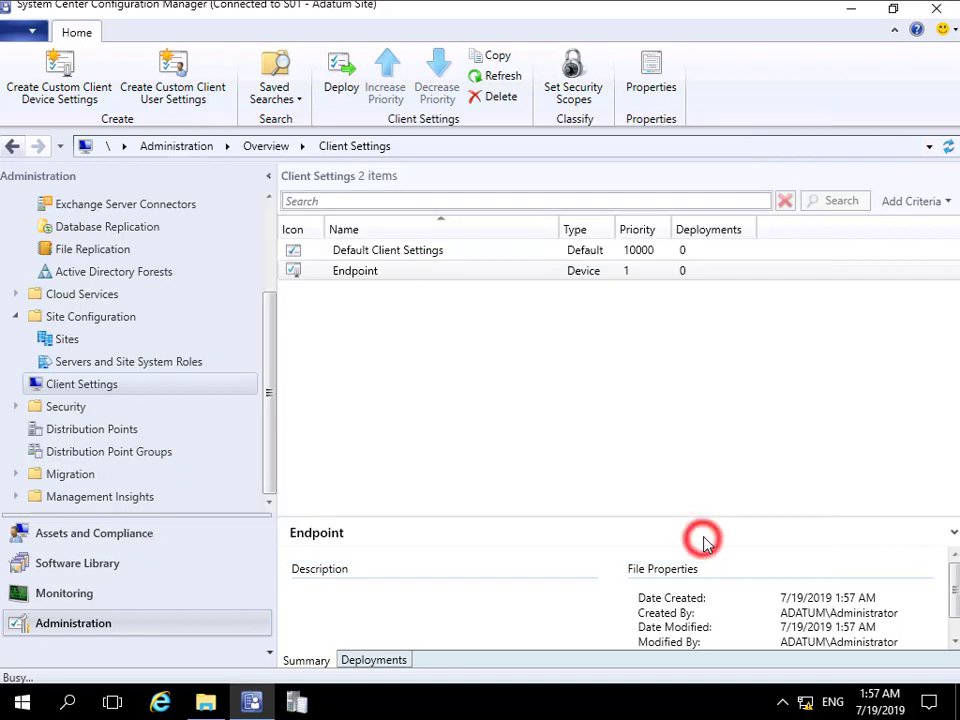